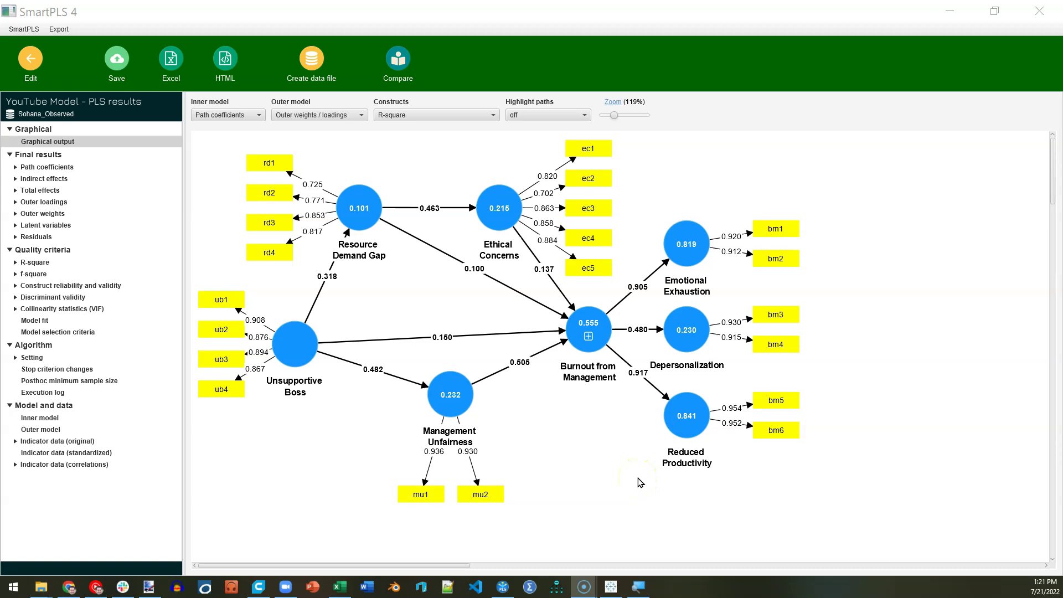
# Examine the result statistics and available options of the Burnout from Management construct in the graphical output
pyautogui.click(553, 454)
pyautogui.click(567, 413)
pyautogui.click(592, 330)
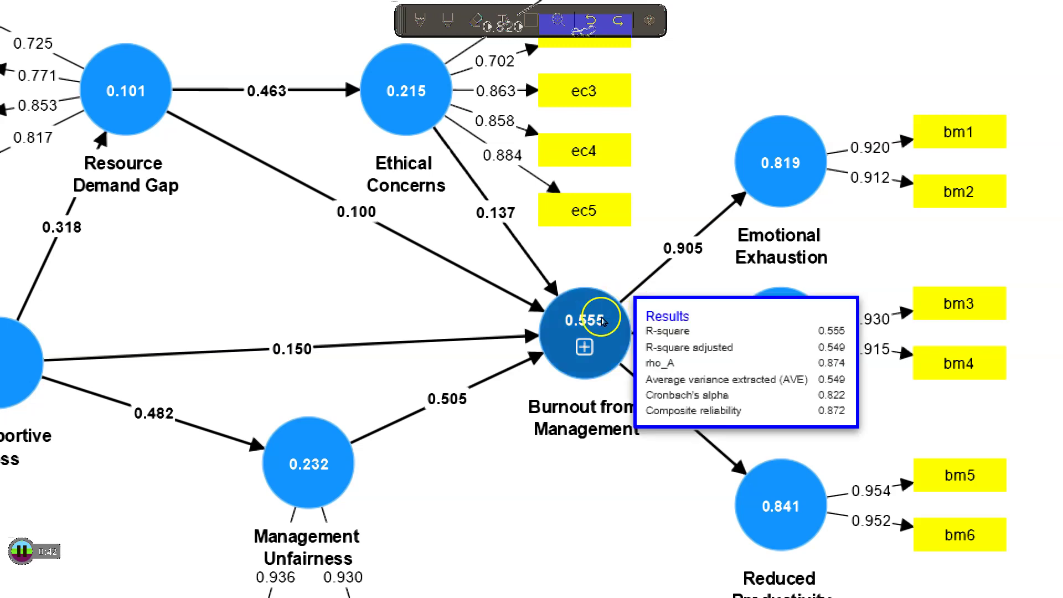
pyautogui.rightClick(605, 328)
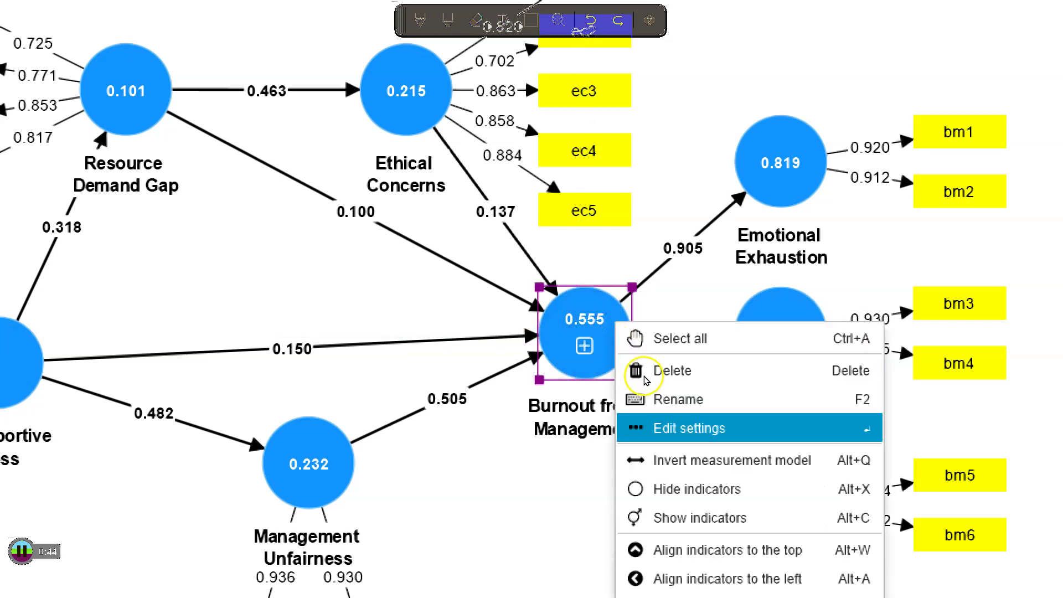
pyautogui.click(661, 424)
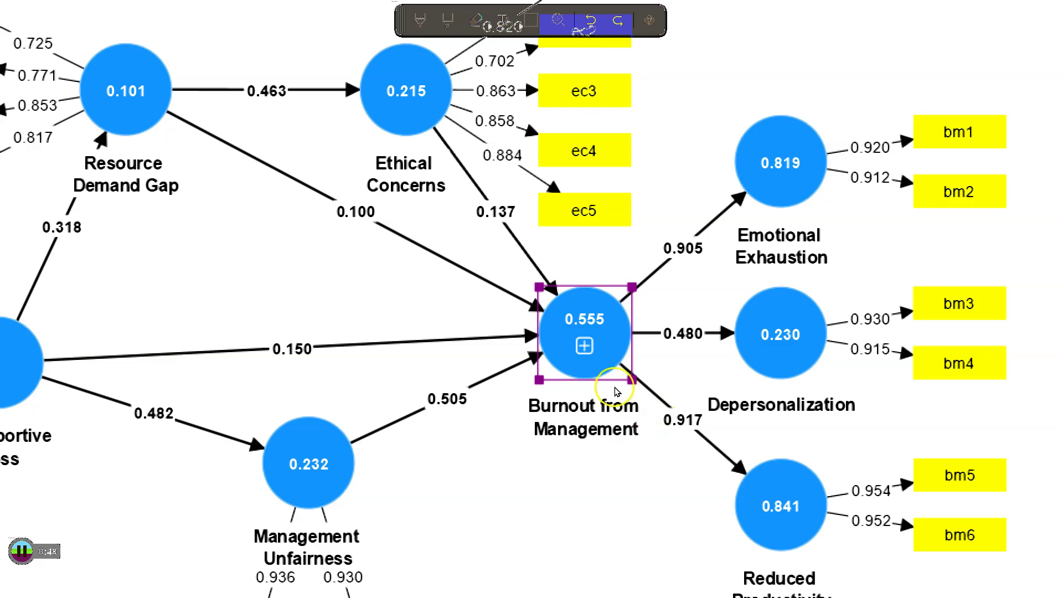
pyautogui.moveTo(597, 354)
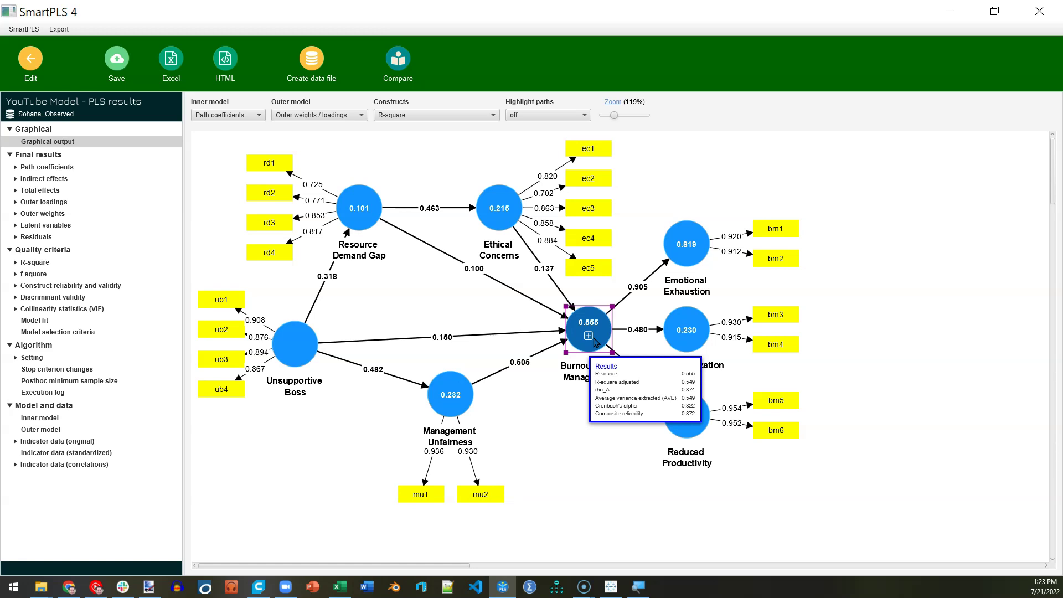
pyautogui.click(403, 289)
# Return to editing the model and run the PLS-SEM algorithm with the Factor weighting scheme and Standardized results
pyautogui.click(30, 58)
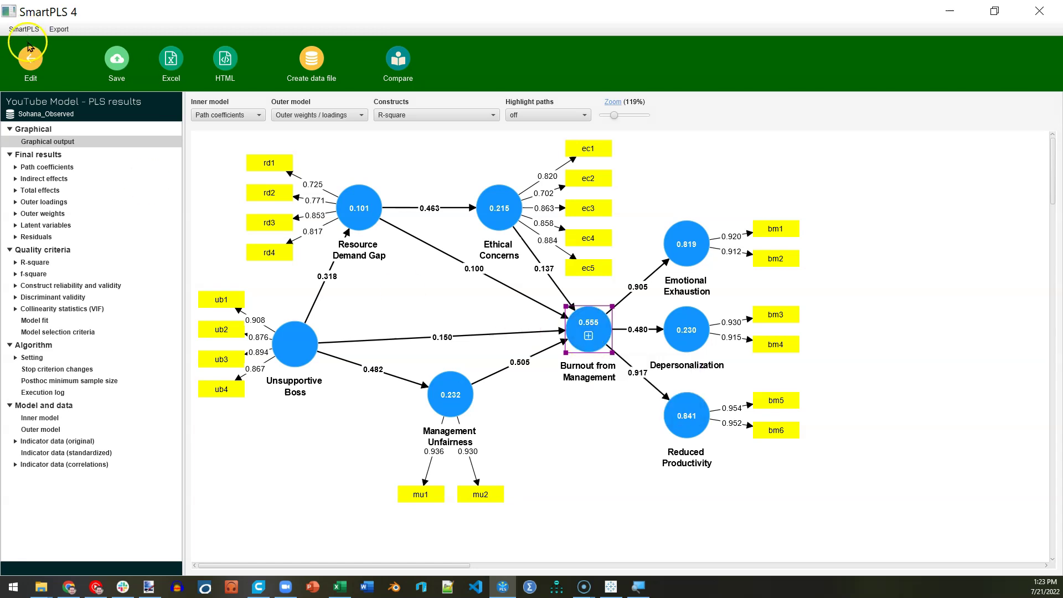
pyautogui.click(146, 61)
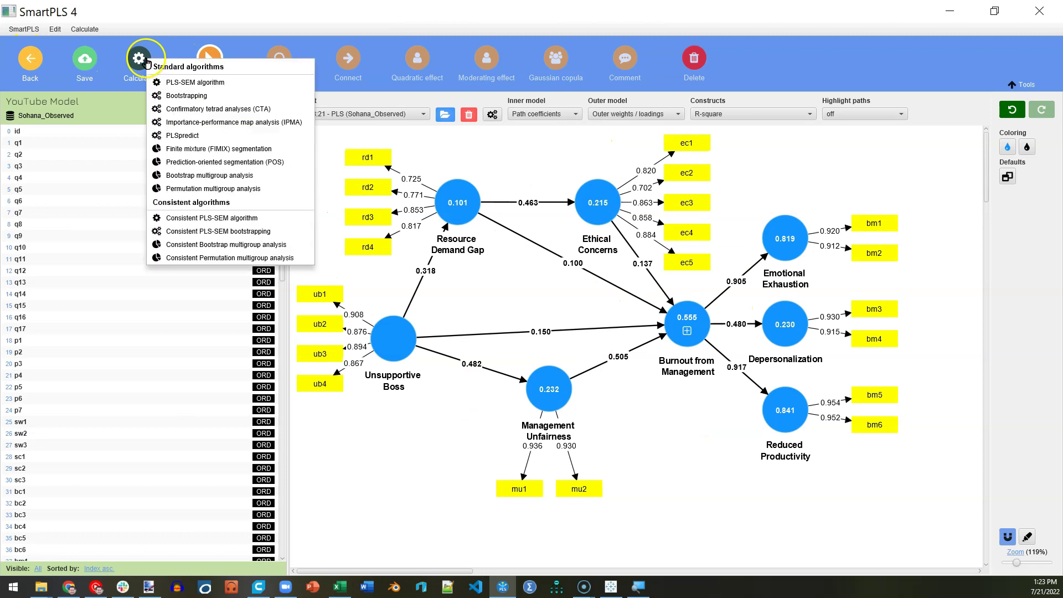
pyautogui.click(218, 84)
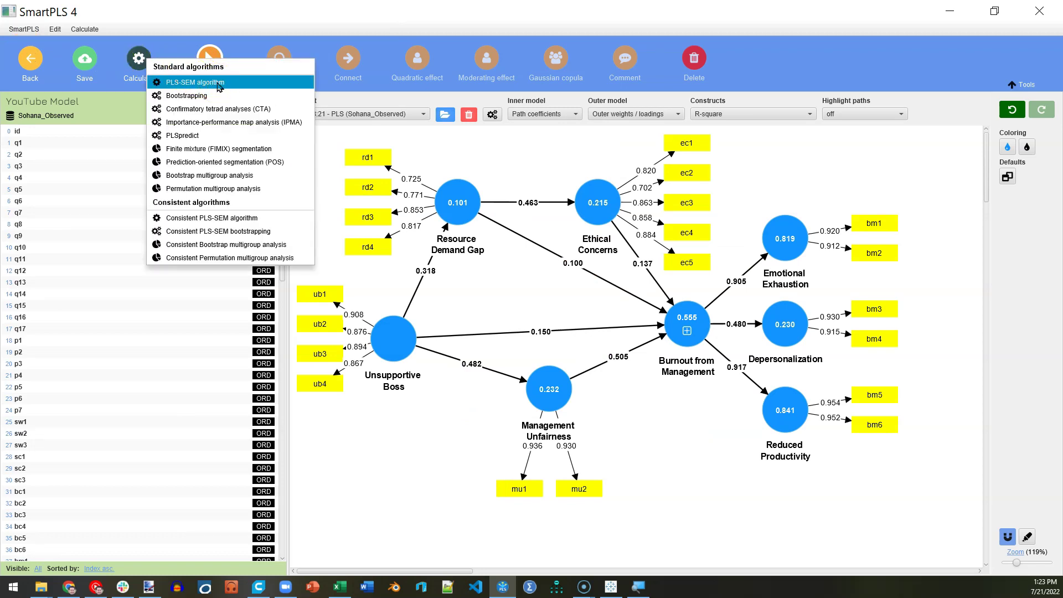
pyautogui.click(219, 84)
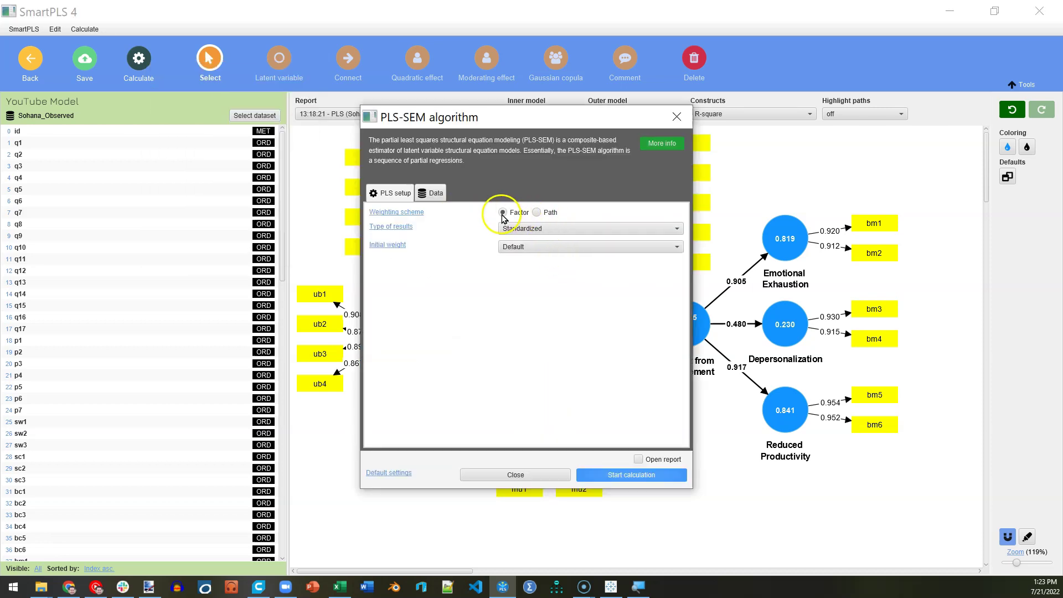
pyautogui.click(636, 475)
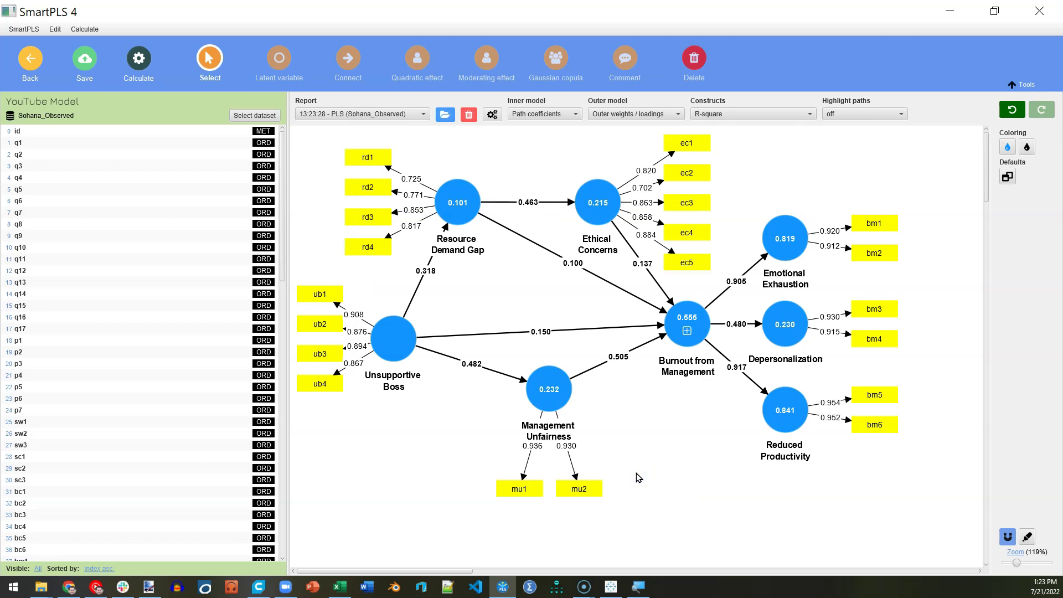
pyautogui.moveTo(683, 342)
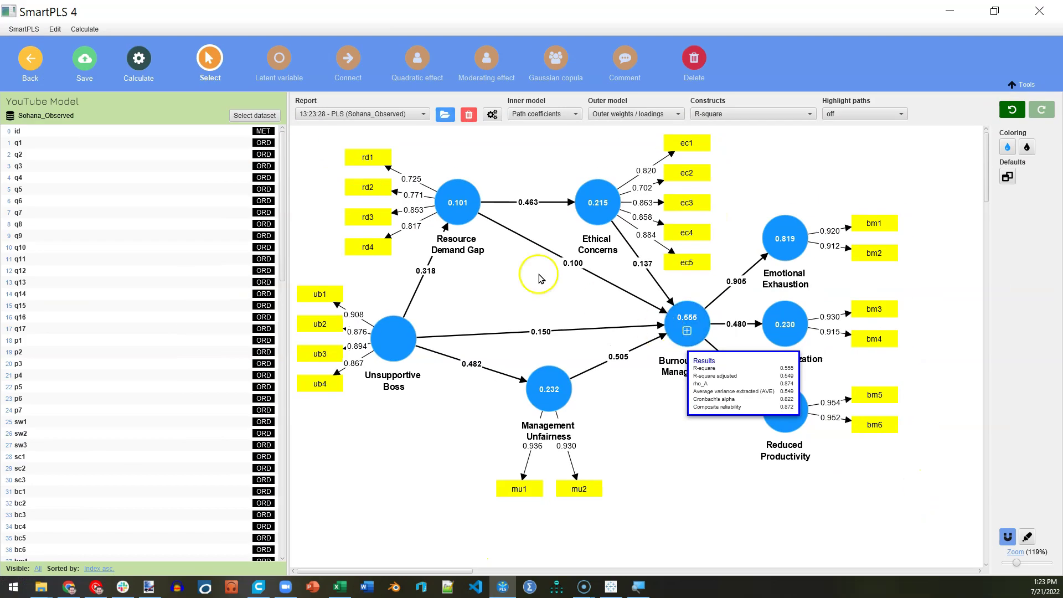
# From the PLS report, create data file Sohana_LVS in the YouTube Tutorials project with manifest and latent variable scores
pyautogui.click(445, 115)
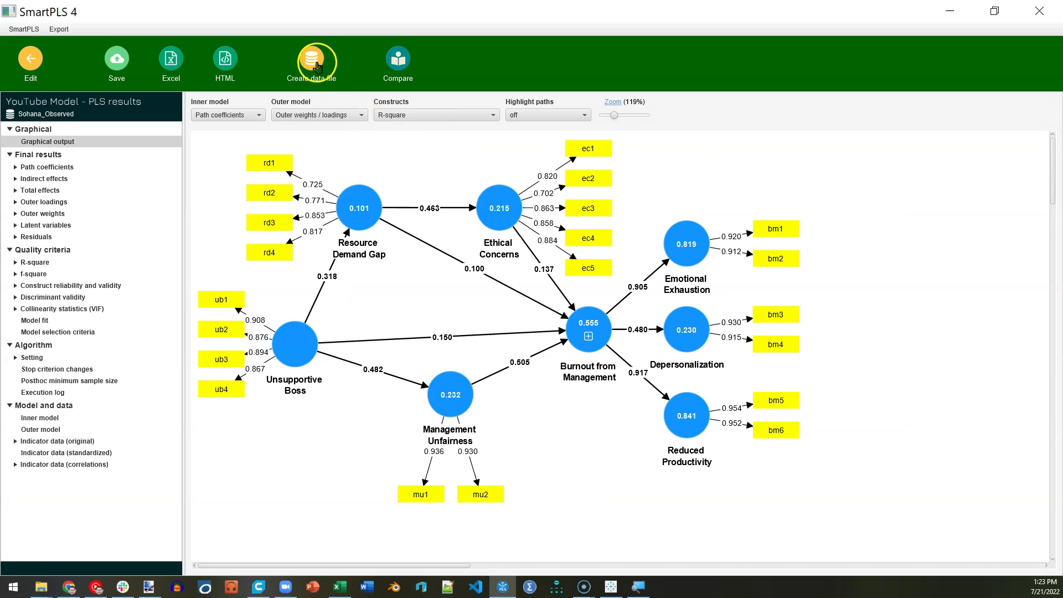
pyautogui.click(317, 66)
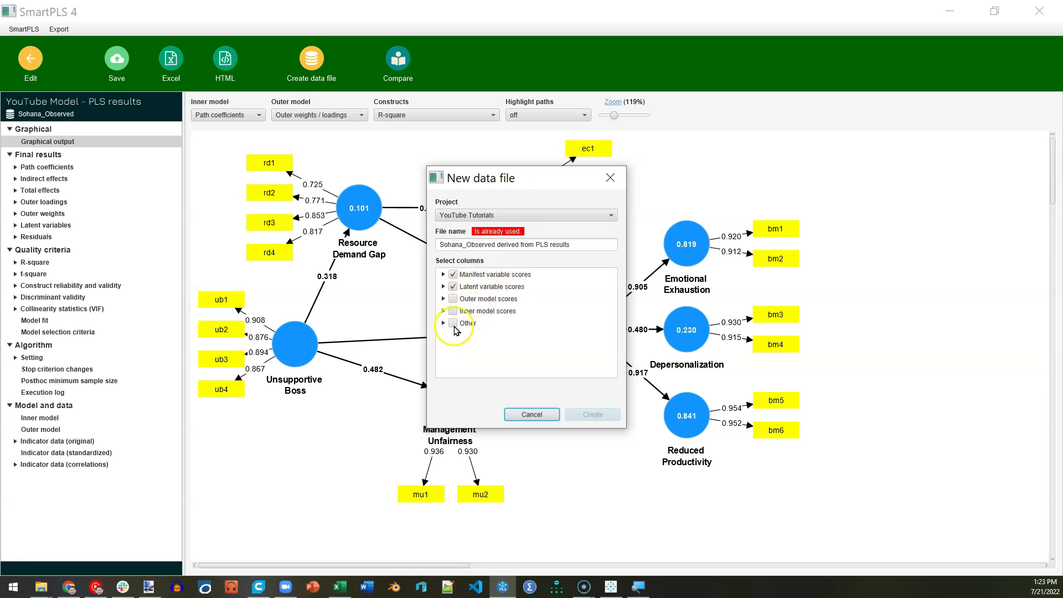
pyautogui.click(578, 244)
pyautogui.moveTo(578, 244); pyautogui.dragTo(512, 244)
pyautogui.click(464, 244)
pyautogui.hotkey('shift', 'End')
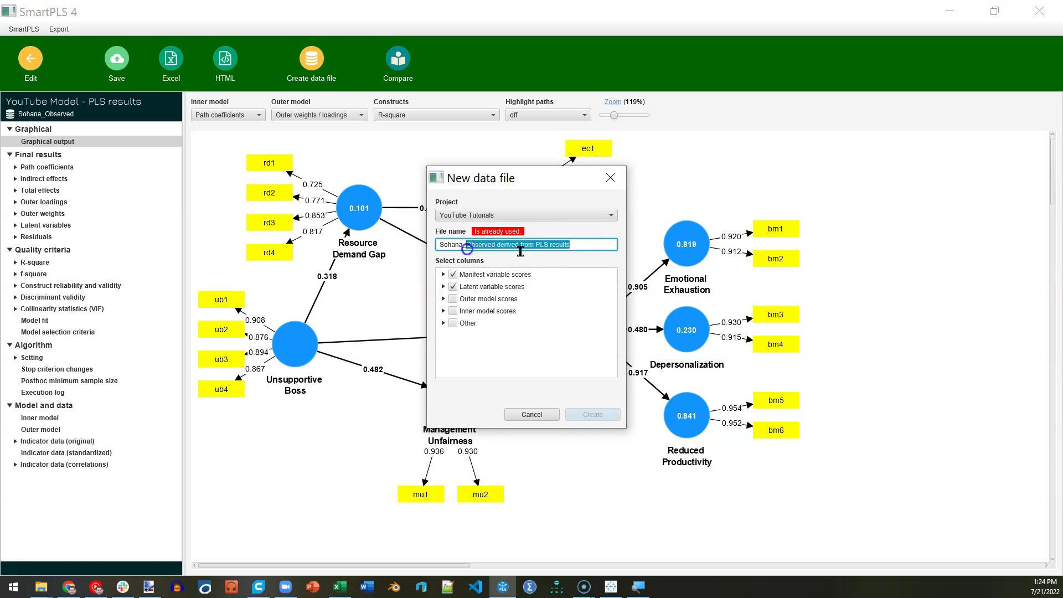
pyautogui.write('LVS')
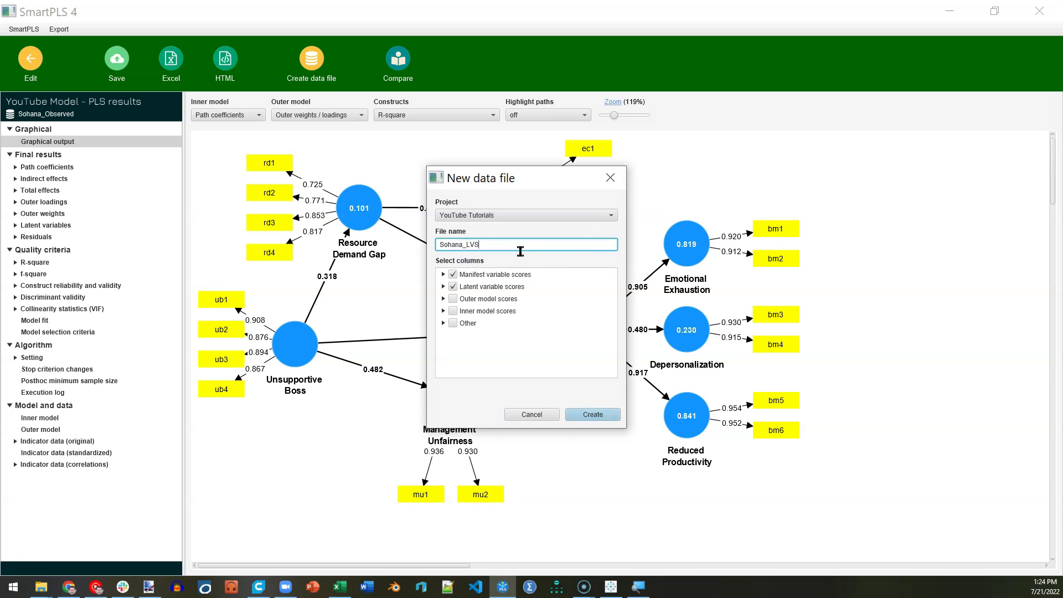
pyautogui.click(604, 221)
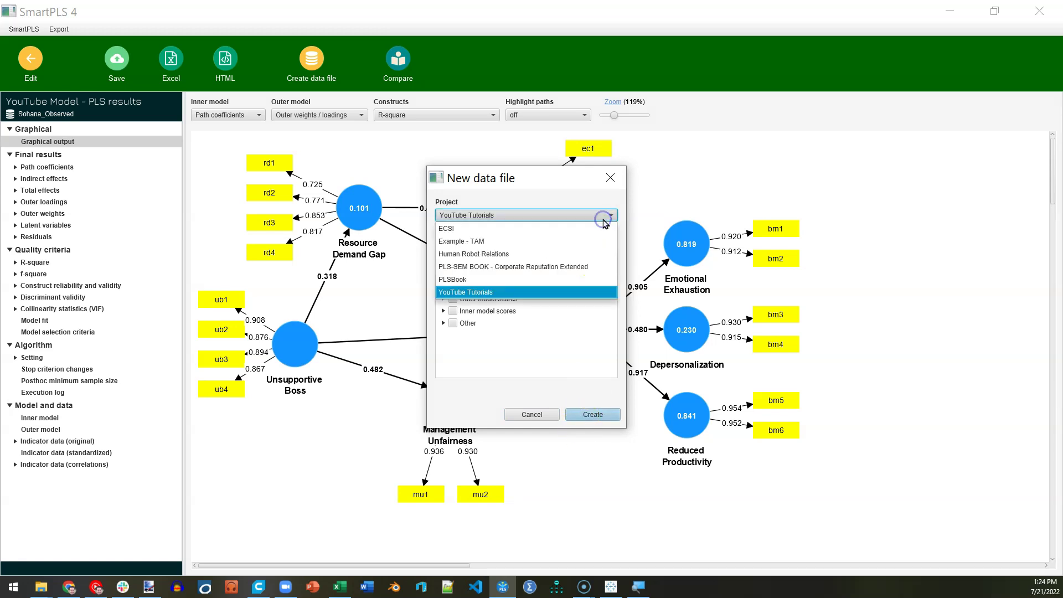
pyautogui.click(604, 222)
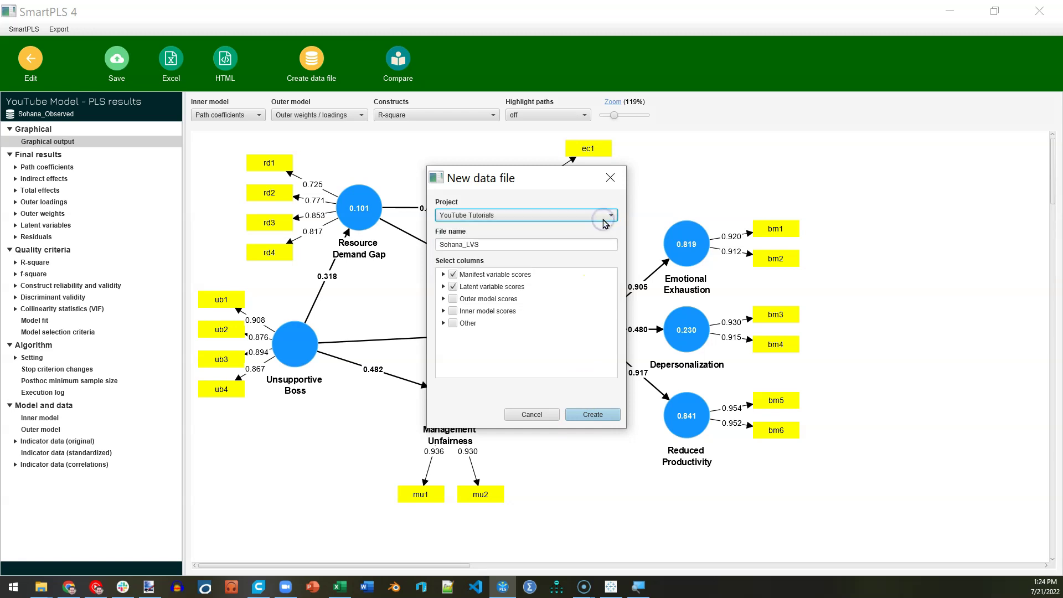
pyautogui.click(600, 416)
pyautogui.click(388, 297)
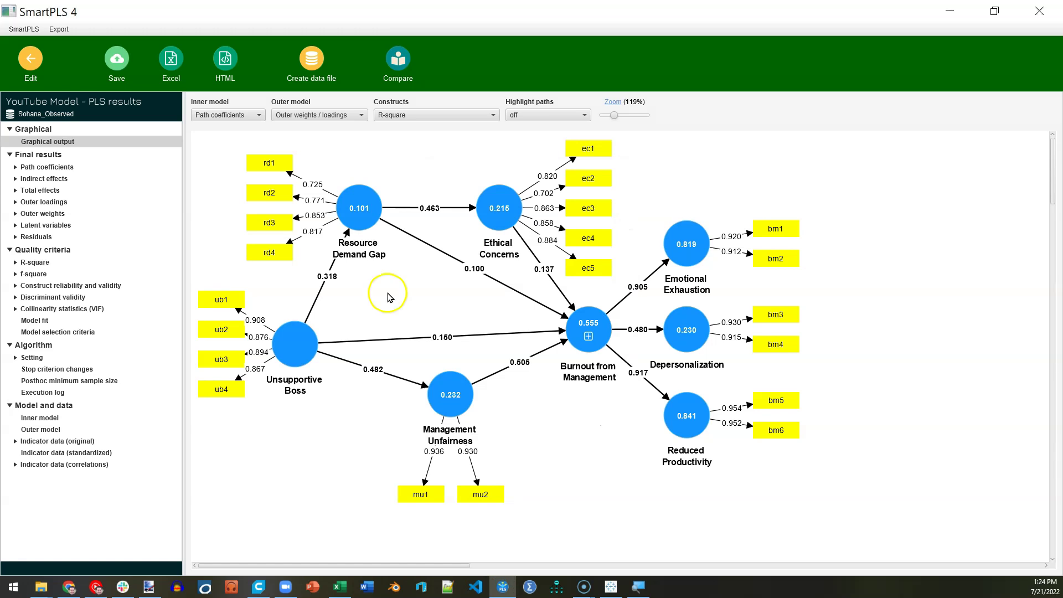
# Return to editing the model and switch its dataset to Sohana_LVS
pyautogui.click(31, 59)
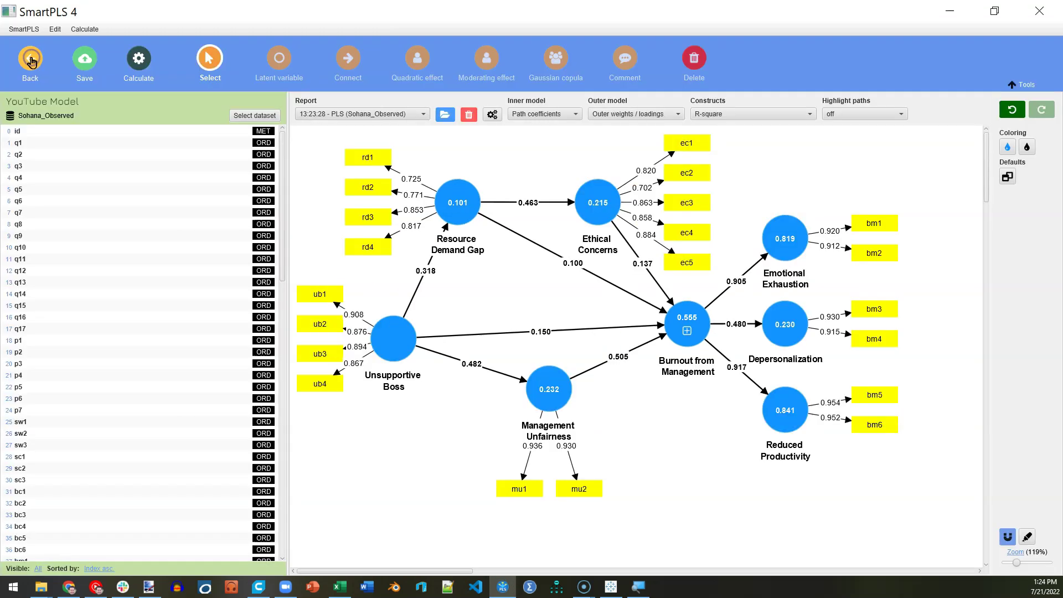
pyautogui.click(243, 115)
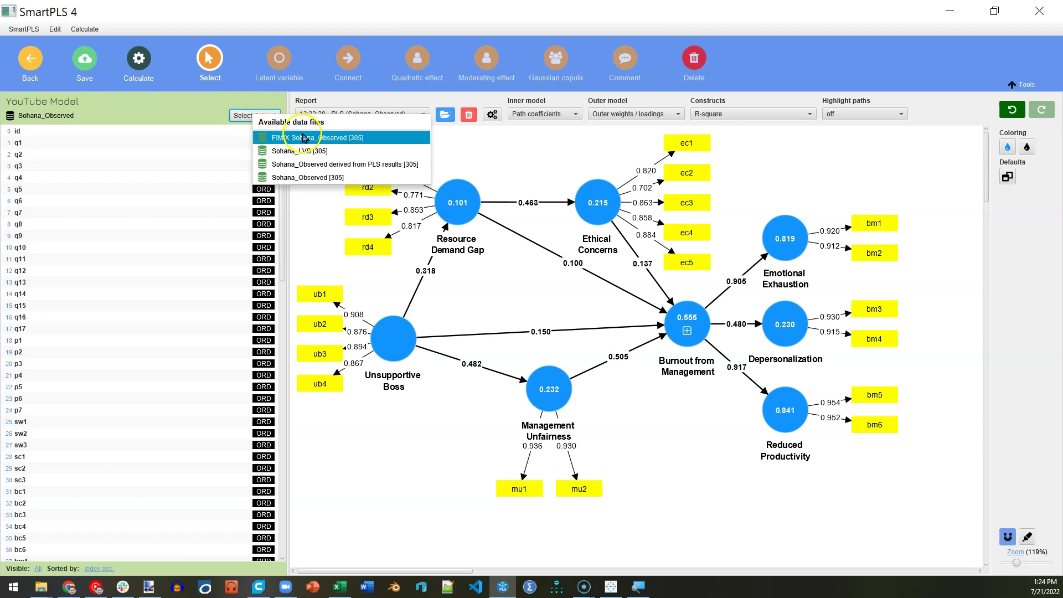
pyautogui.click(342, 155)
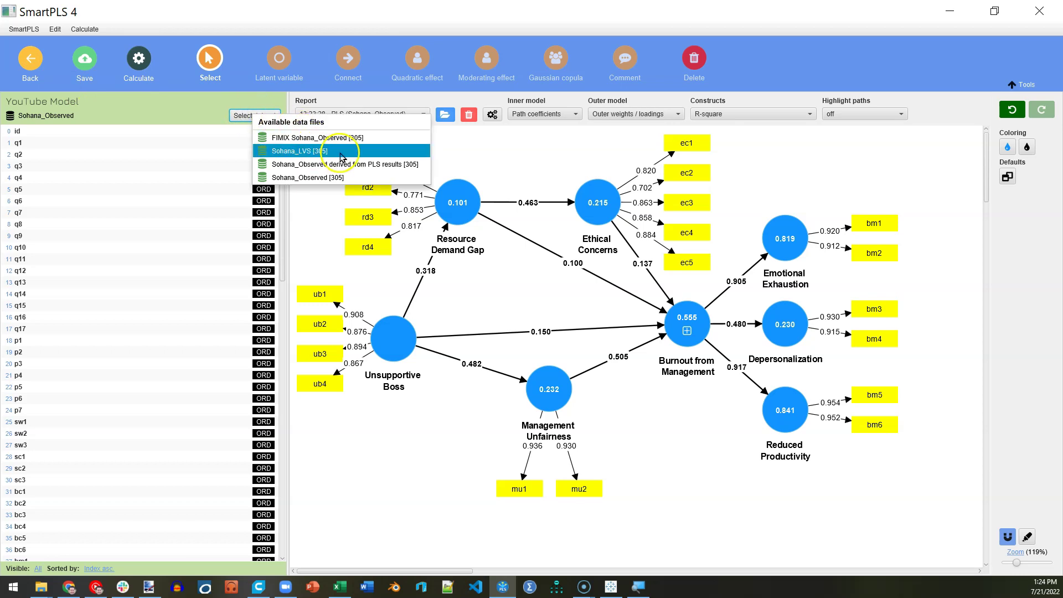
pyautogui.click(342, 156)
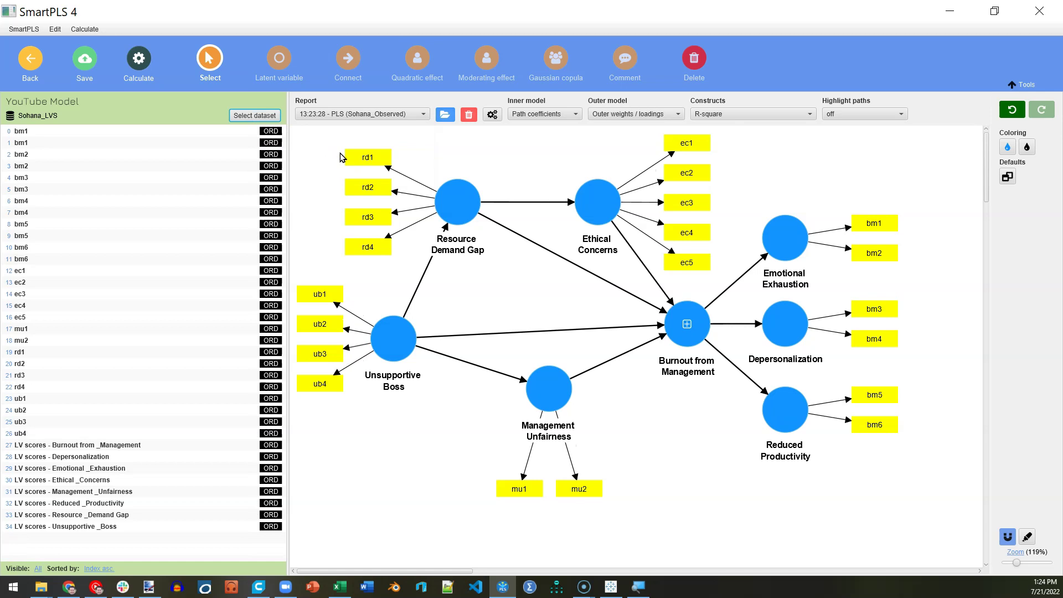
pyautogui.click(210, 57)
pyautogui.click(802, 237)
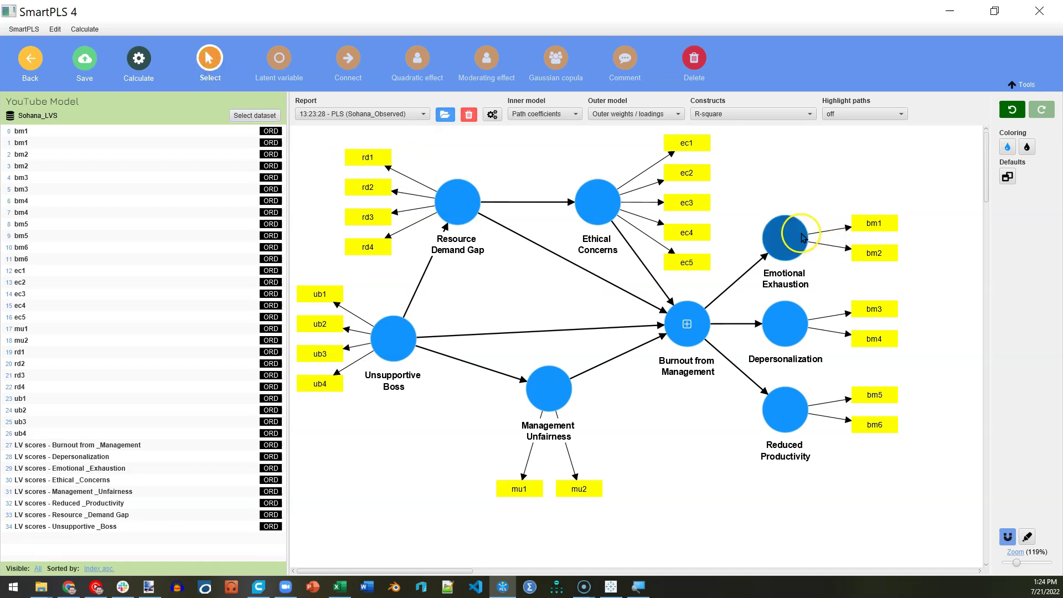
pyautogui.click(806, 352)
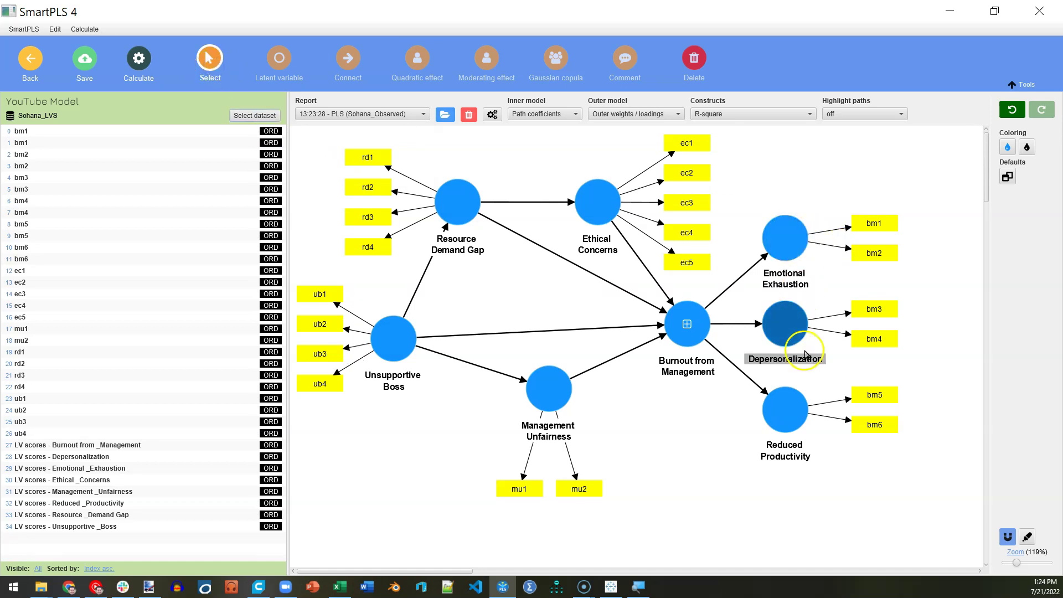
pyautogui.click(786, 410)
pyautogui.click(785, 231)
pyautogui.click(783, 380)
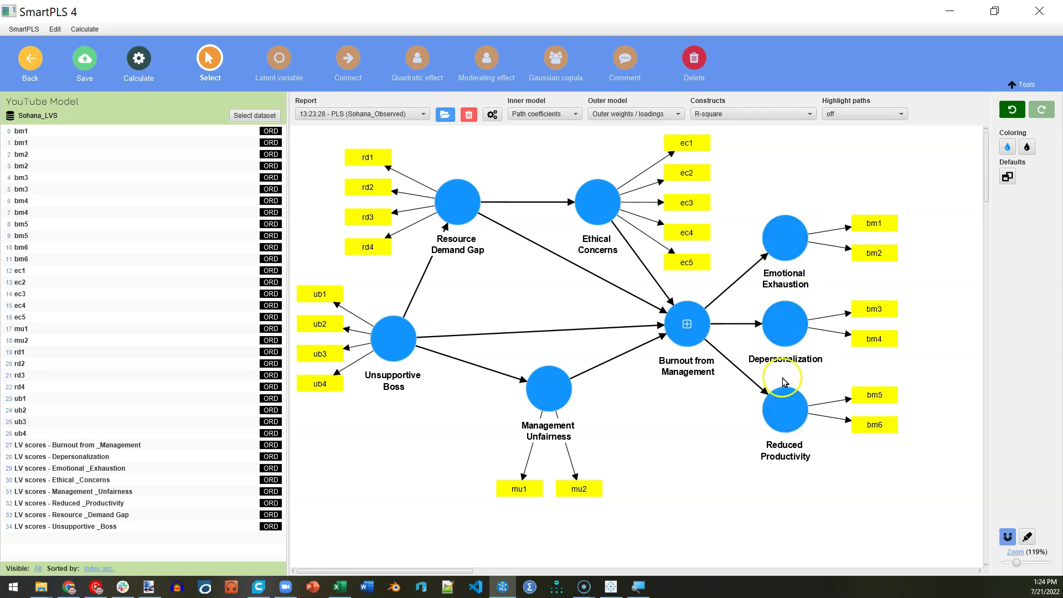
pyautogui.click(785, 414)
pyautogui.click(879, 410)
pyautogui.click(784, 238)
pyautogui.click(784, 324)
pyautogui.click(786, 414)
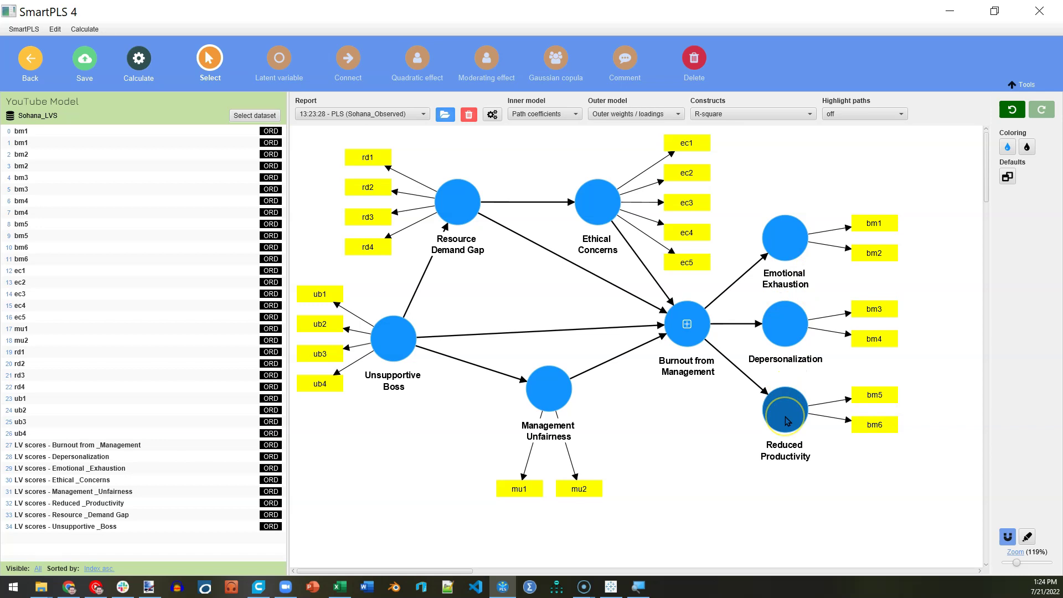
# Delete the Emotional Exhaustion, Depersonalization and Reduced Productivity constructs together with their indicators
pyautogui.click(758, 226)
pyautogui.moveTo(745, 191); pyautogui.dragTo(928, 489)
pyautogui.press('Delete')
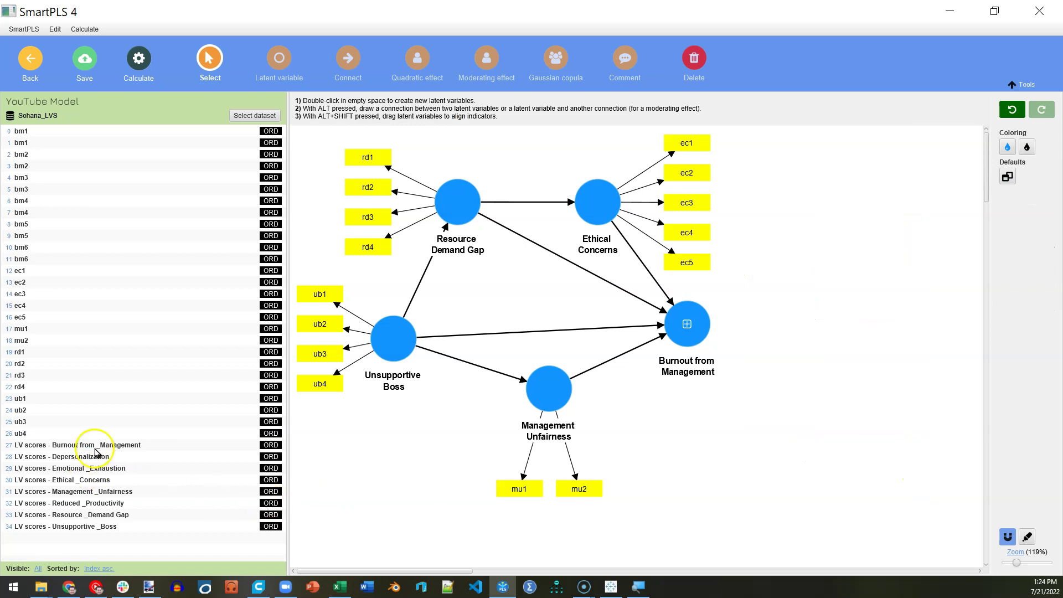
# Assign the Depersonalization, Emotional Exhaustion and Reduced Productivity LV scores as indicators of Burnout from Management
pyautogui.click(95, 459)
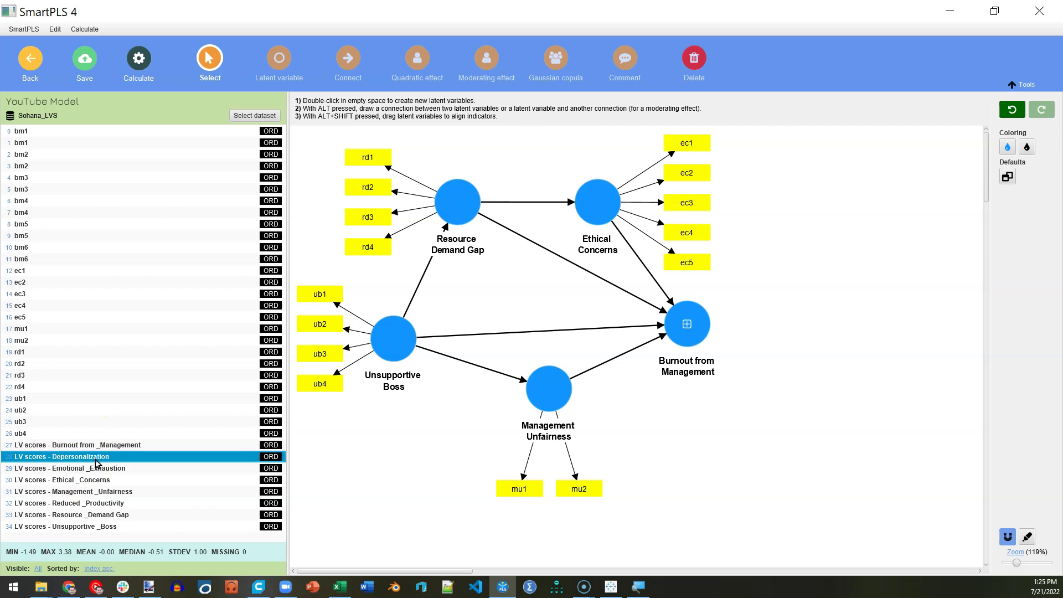
pyautogui.keyDown('ctrl'); pyautogui.click(96, 468); pyautogui.keyUp('ctrl')
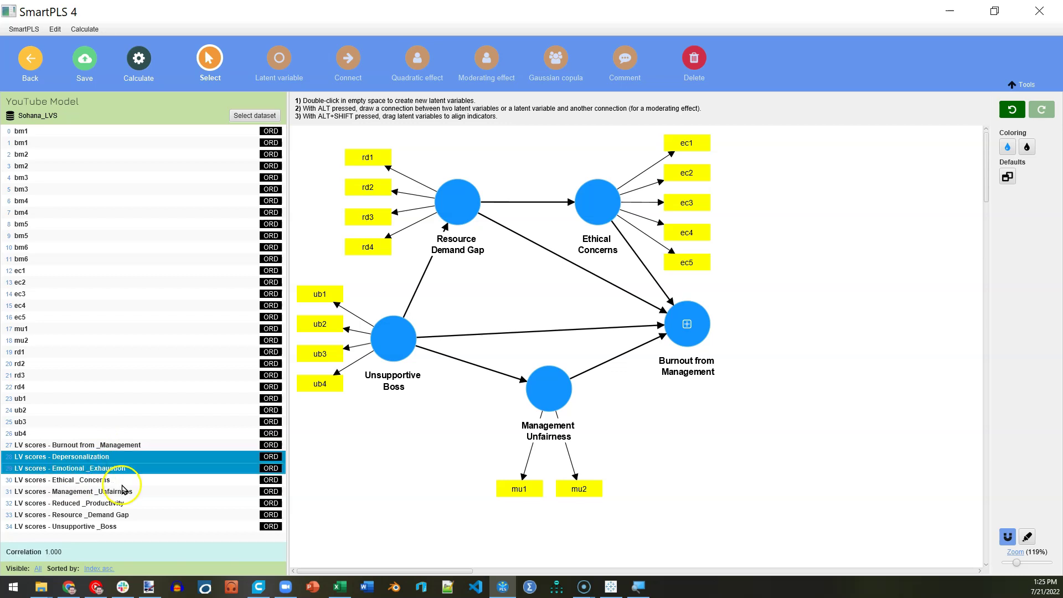
pyautogui.keyDown('ctrl'); pyautogui.click(112, 504); pyautogui.keyUp('ctrl')
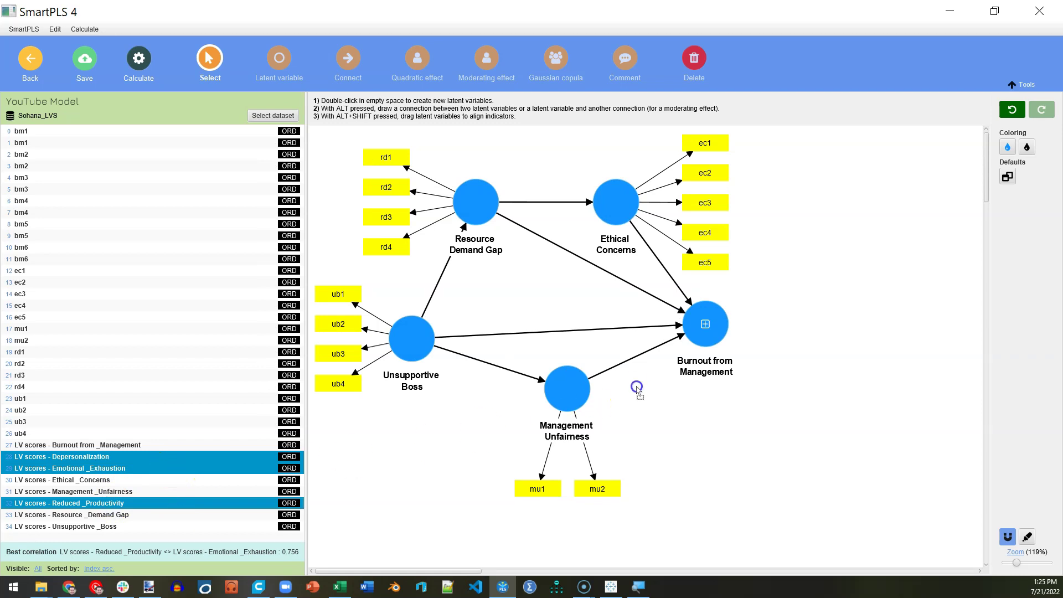
pyautogui.click(703, 334)
pyautogui.click(706, 328)
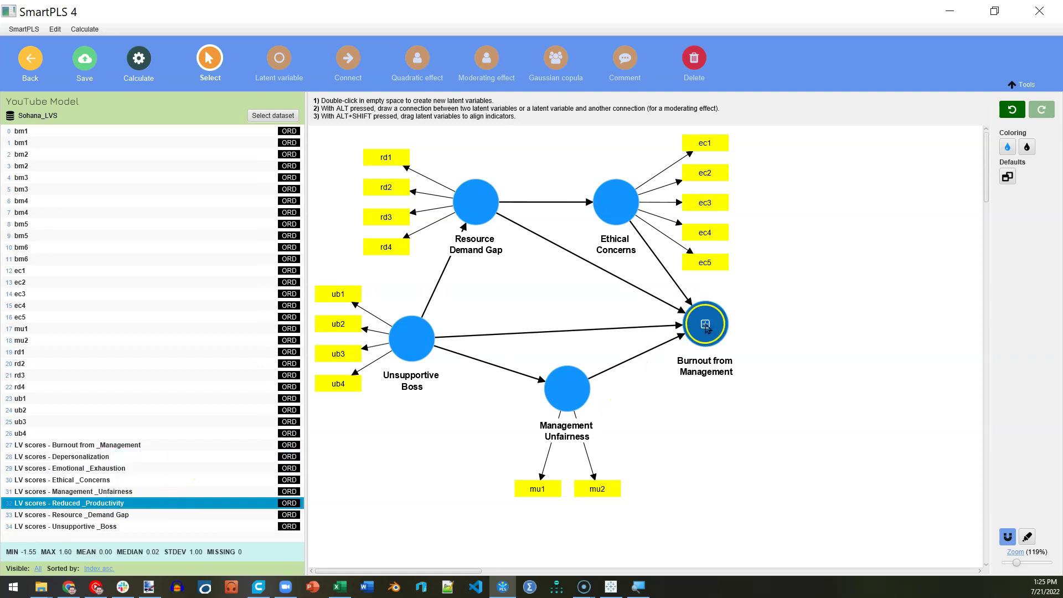
# Show the hidden indicators of the Burnout from Management construct
pyautogui.click(710, 419)
pyautogui.click(718, 329)
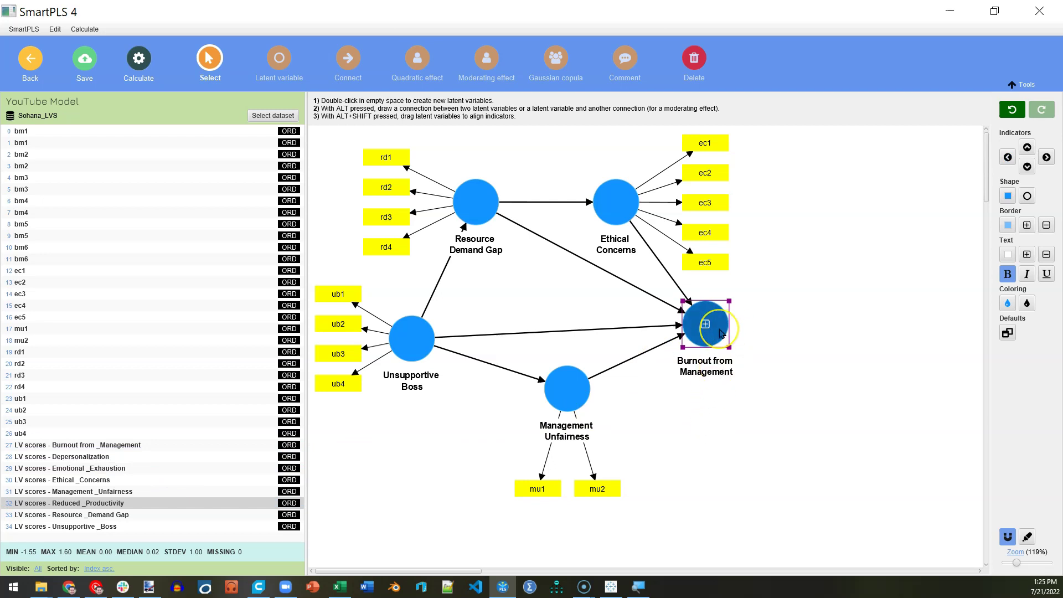
pyautogui.rightClick(719, 332)
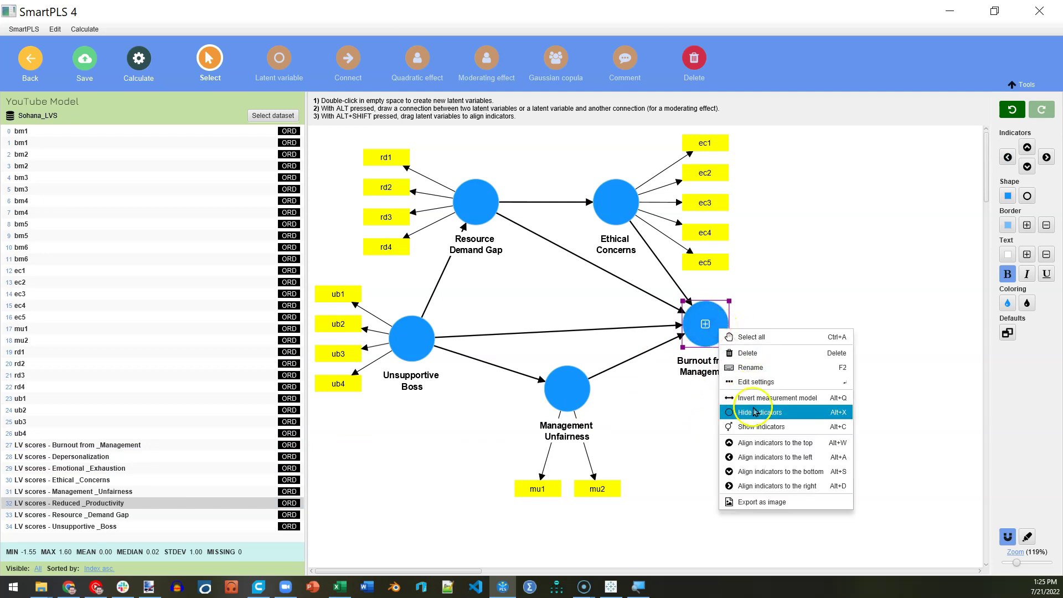
pyautogui.click(768, 425)
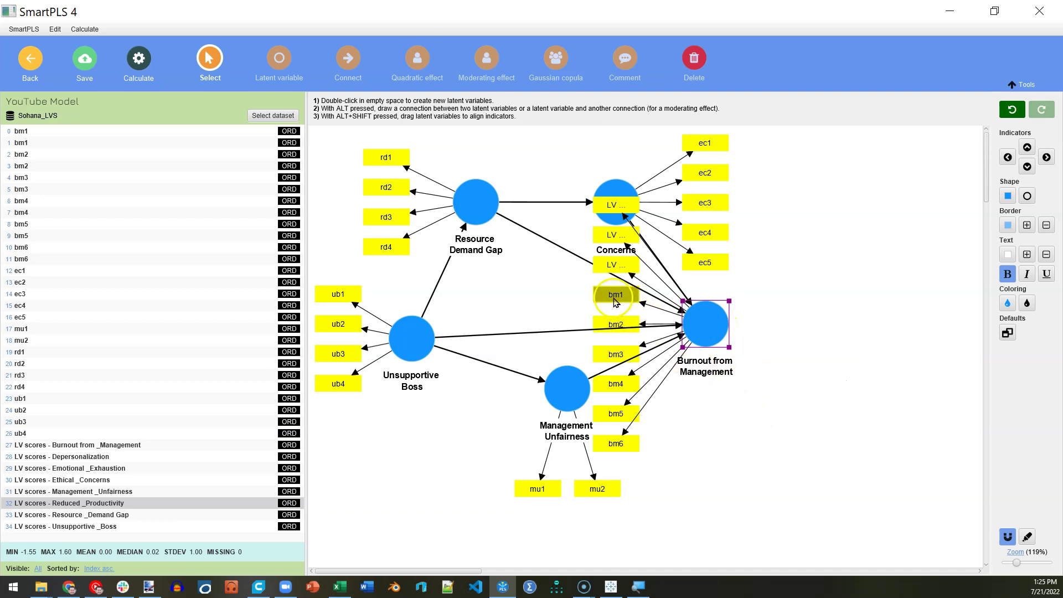
# Delete the bm1 to bm6 indicators from Burnout from Management, keeping the Management Unfairness construct
pyautogui.click(704, 366)
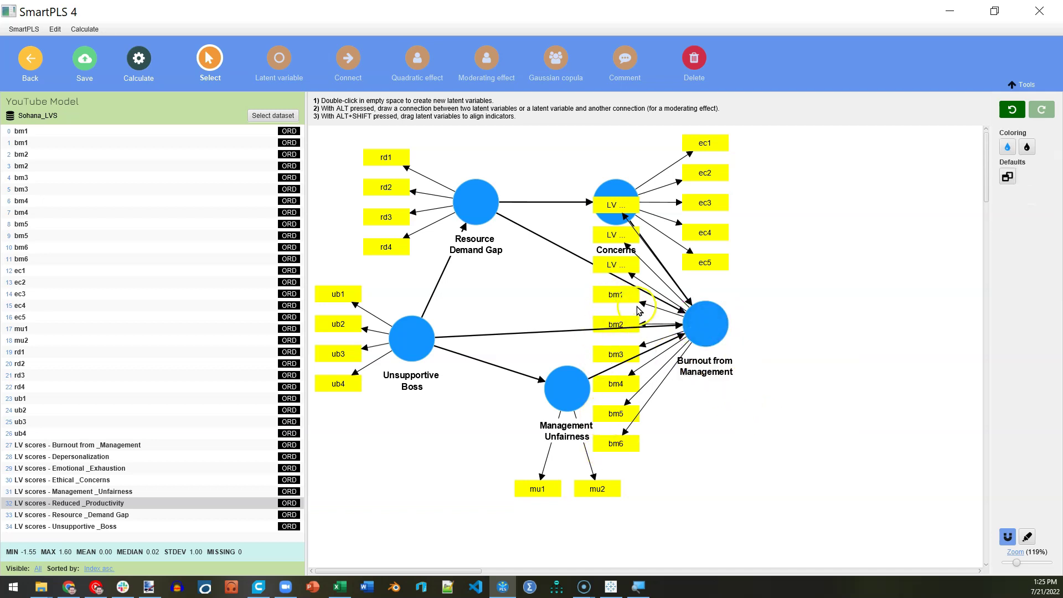
pyautogui.click(615, 298)
pyautogui.moveTo(548, 272); pyautogui.dragTo(639, 454)
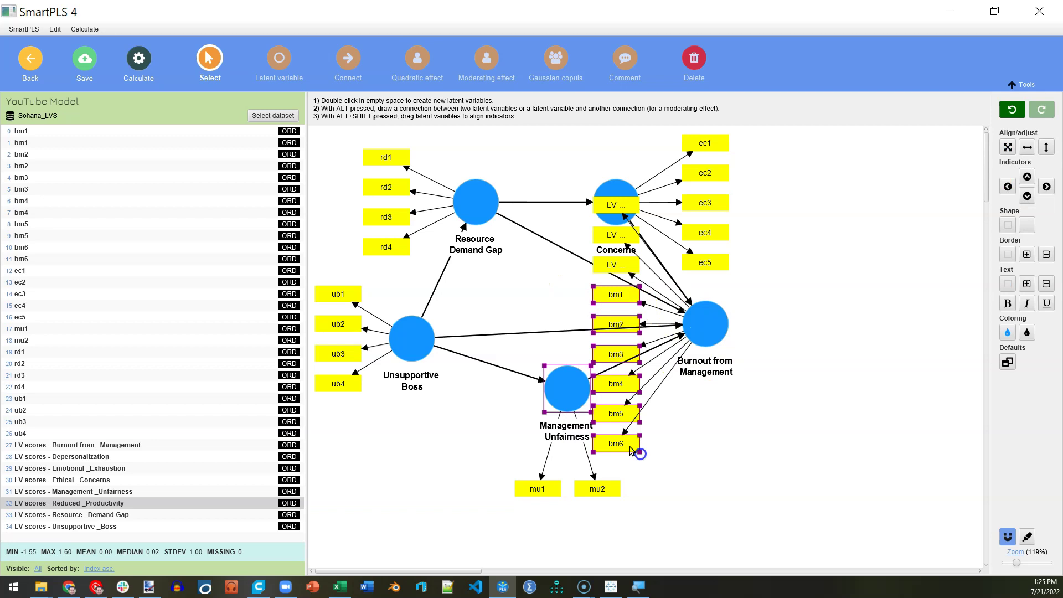
pyautogui.keyDown('ctrl'); pyautogui.click(577, 391); pyautogui.keyUp('ctrl')
pyautogui.press('Delete')
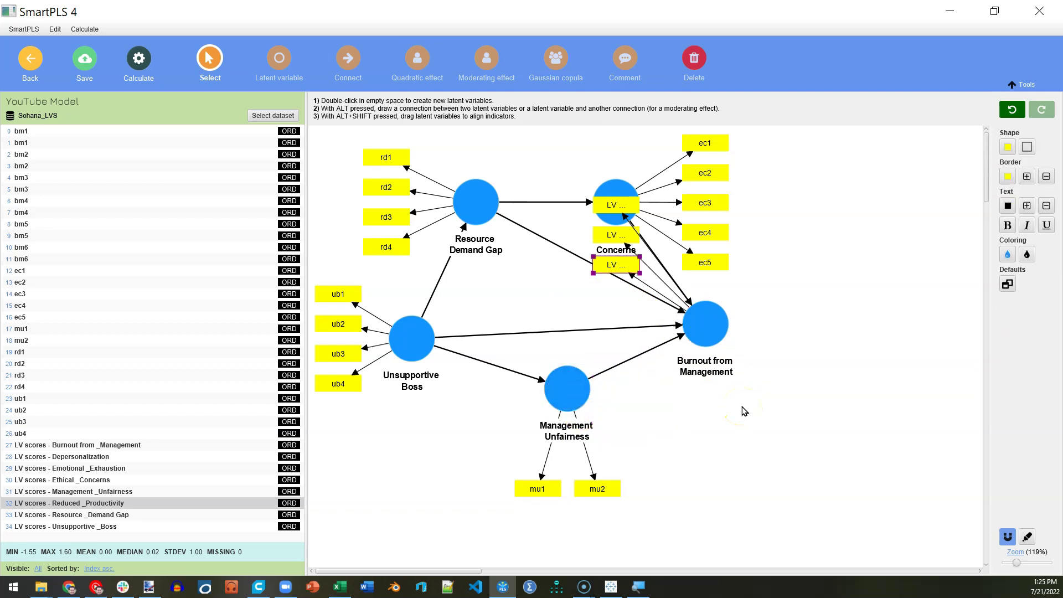
# Align the three LV score indicators on the right of Burnout from Management and widen them to fit their full names
pyautogui.click(711, 328)
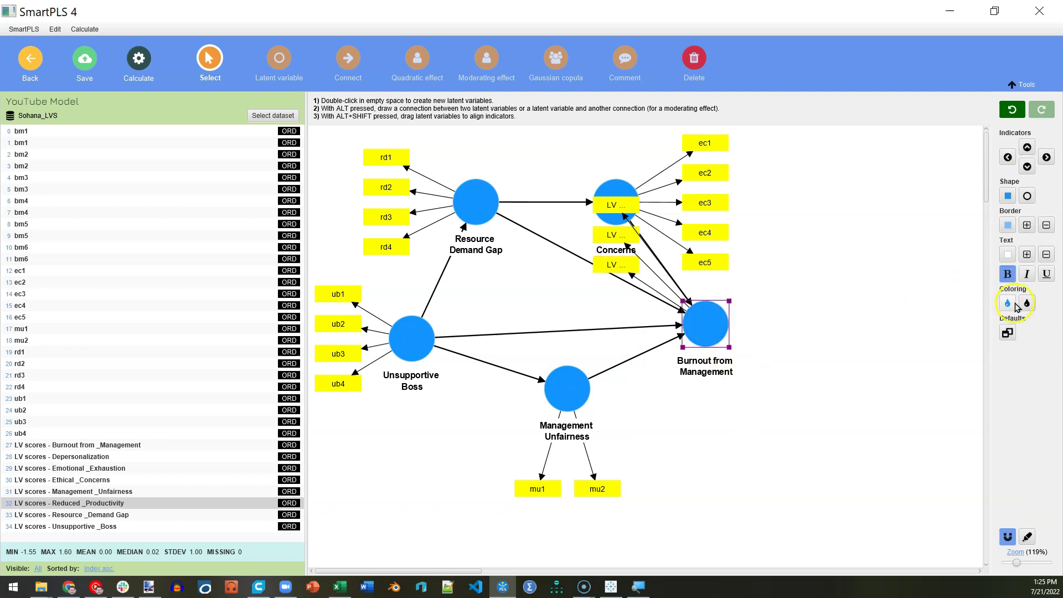
pyautogui.click(1046, 158)
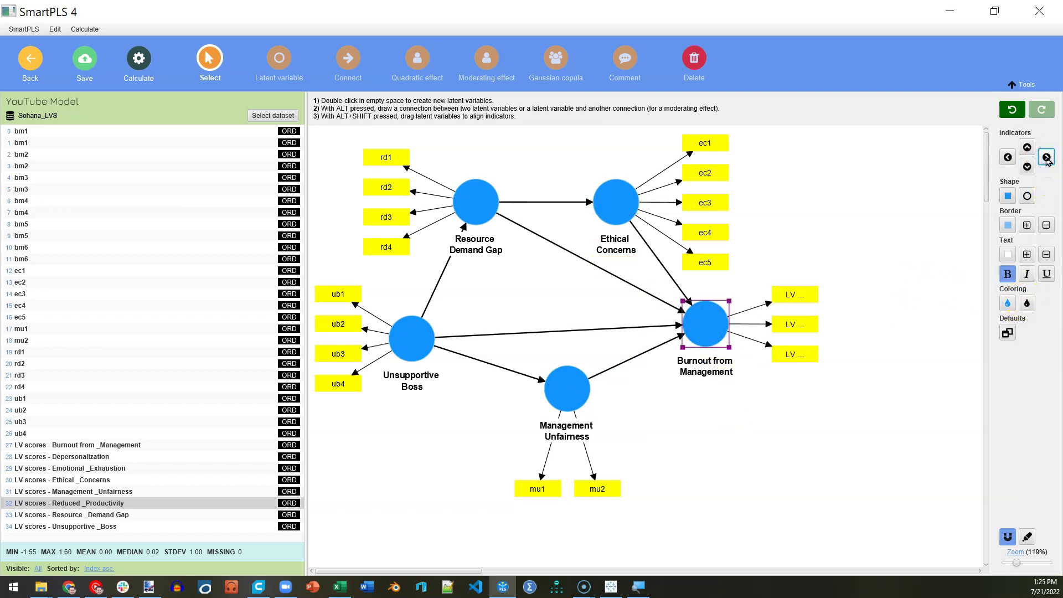
pyautogui.moveTo(773, 262); pyautogui.dragTo(848, 374)
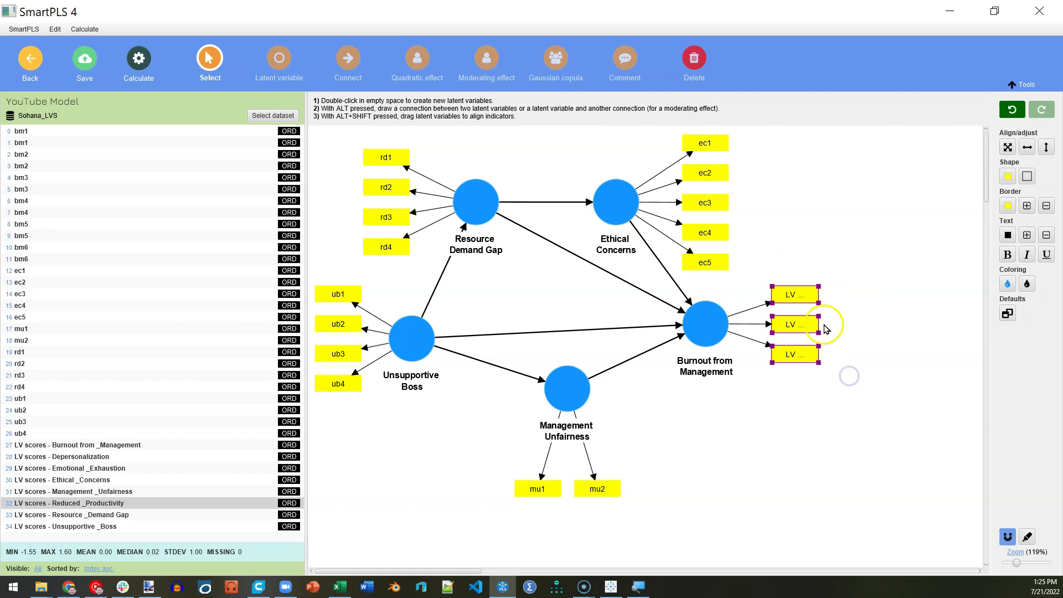
pyautogui.moveTo(818, 317); pyautogui.dragTo(899, 321)
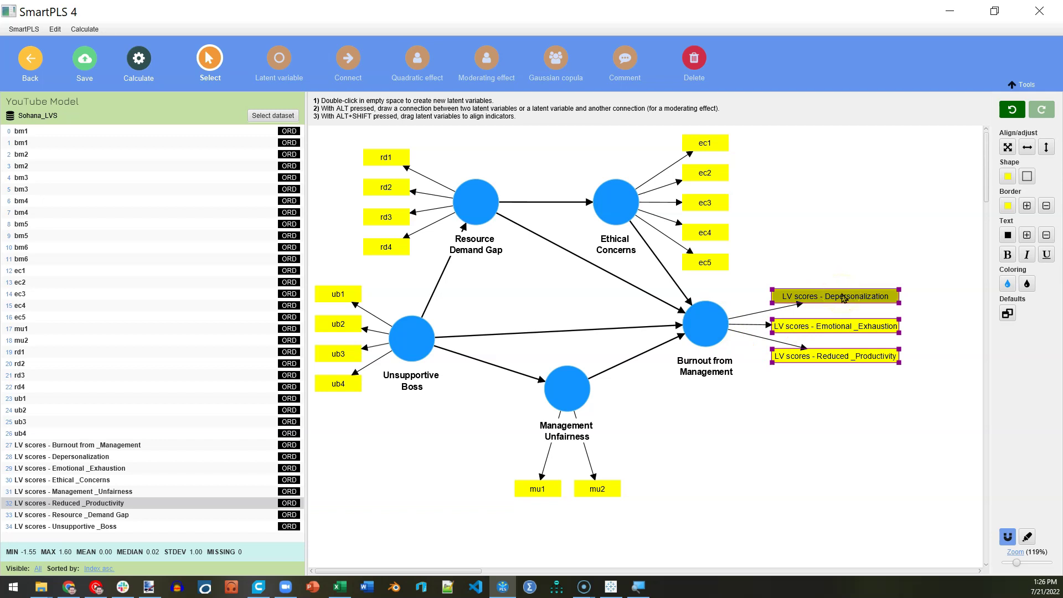
# Run the PLS-SEM algorithm with its preset settings on the rebuilt model and inspect the results for Burnout from Management
pyautogui.click(143, 62)
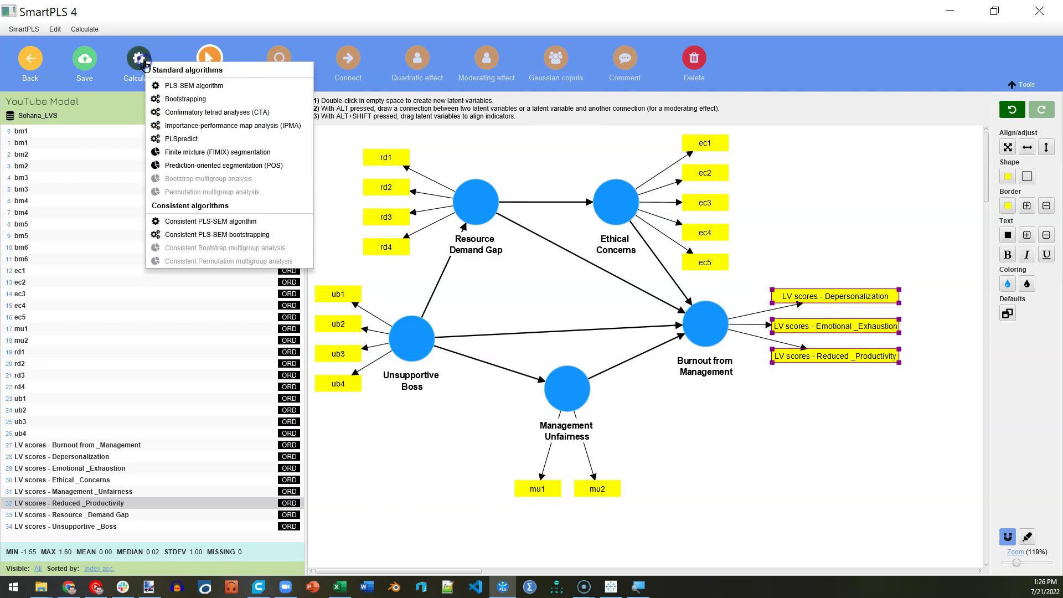
pyautogui.click(190, 86)
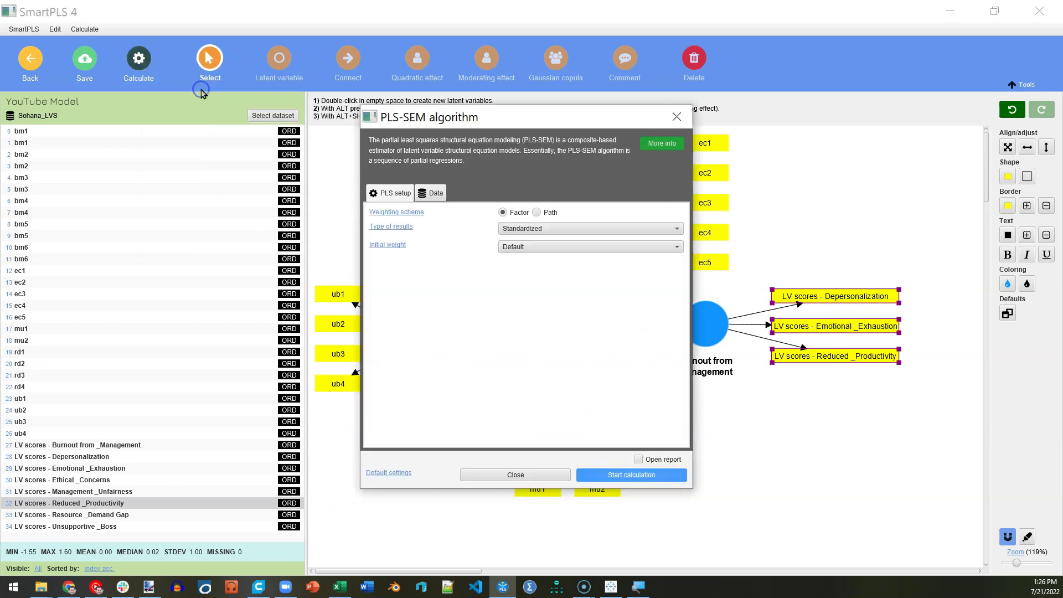
pyautogui.click(631, 474)
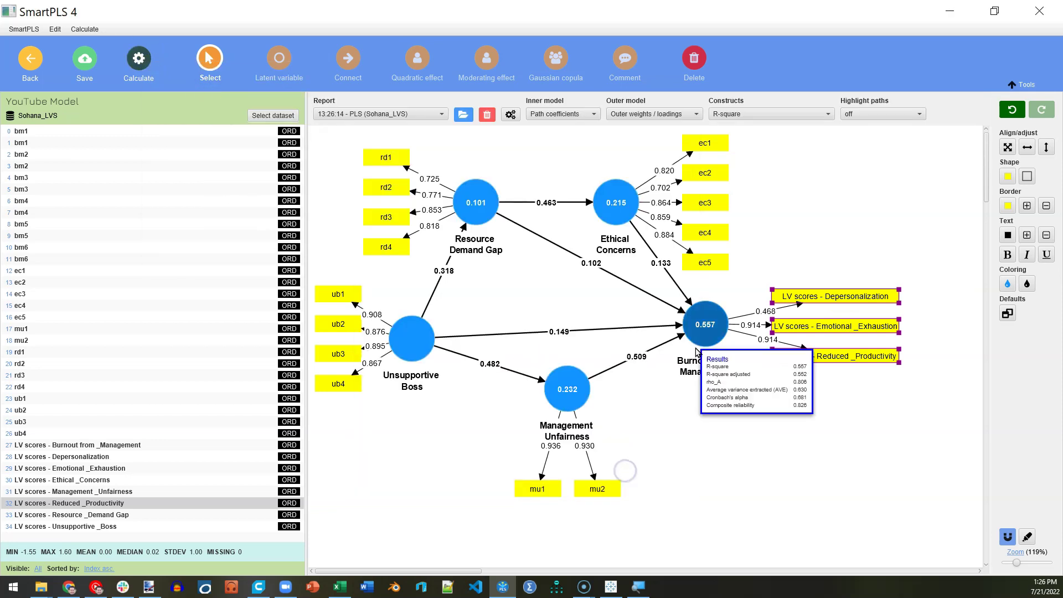
pyautogui.click(695, 332)
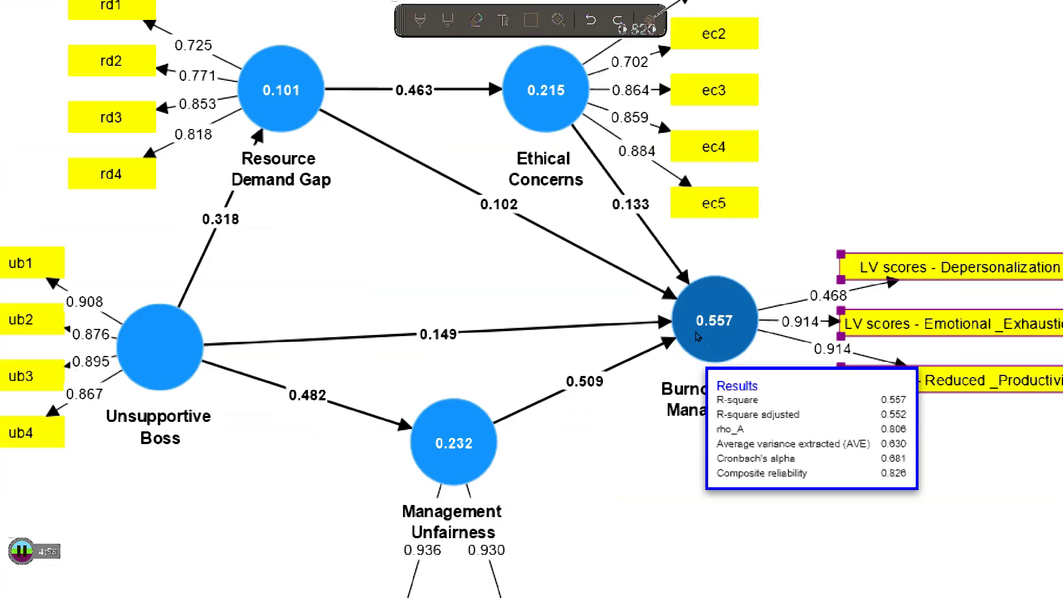
pyautogui.click(554, 365)
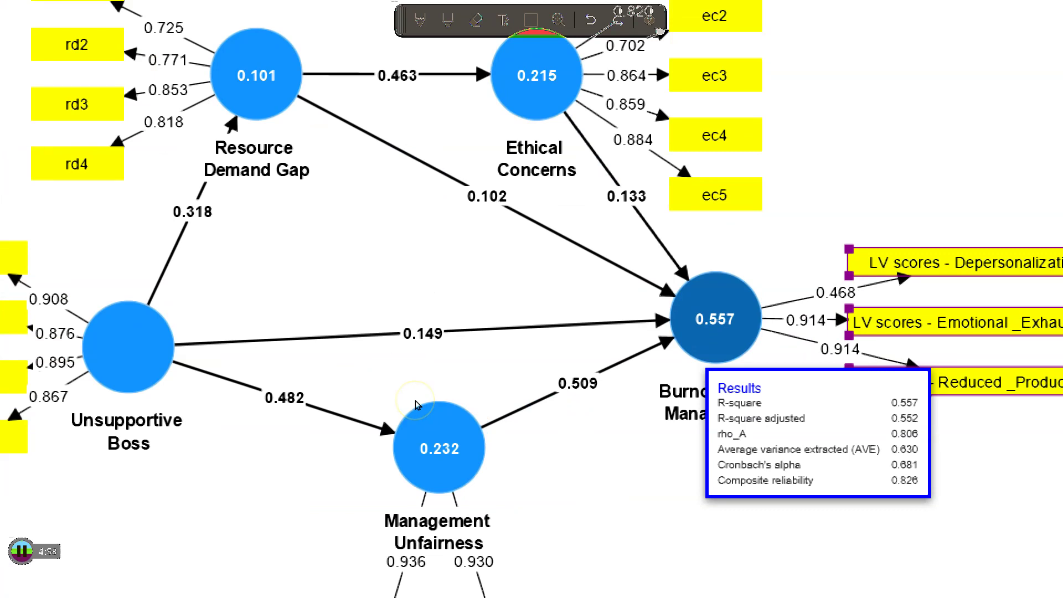